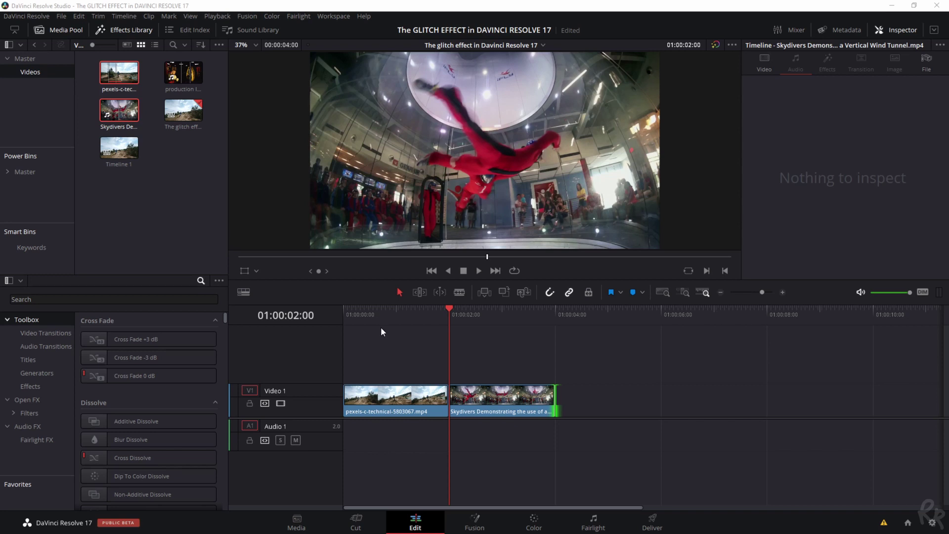
{"action": "left_click_drag", "start_coordinate": [360, 309], "coordinate": [347, 324]}
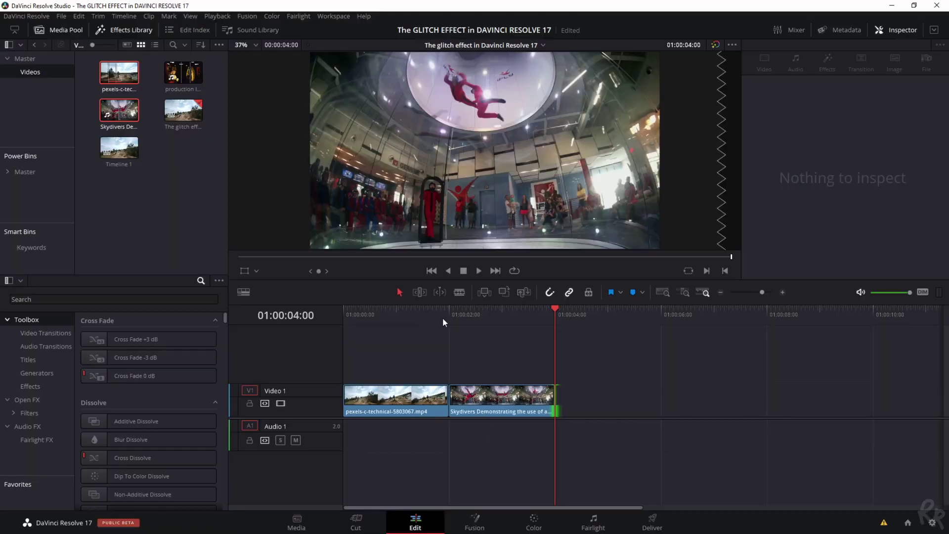
Blade the motorbike clip's end at 01:00:01:21, 01:00:01:17 and 01:00:01:09.
{"action": "left_click", "coordinate": [446, 315]}
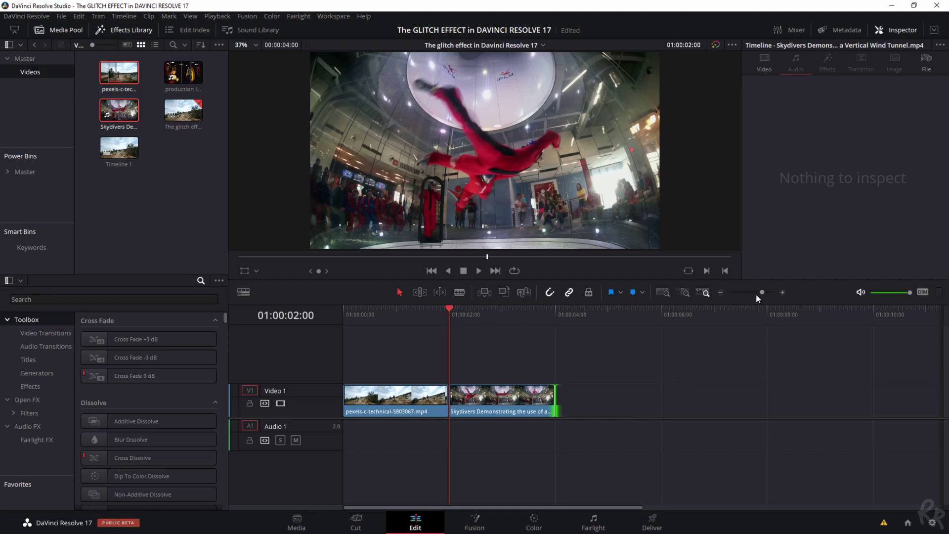
{"action": "left_click_drag", "start_coordinate": [755, 293], "coordinate": [767, 293]}
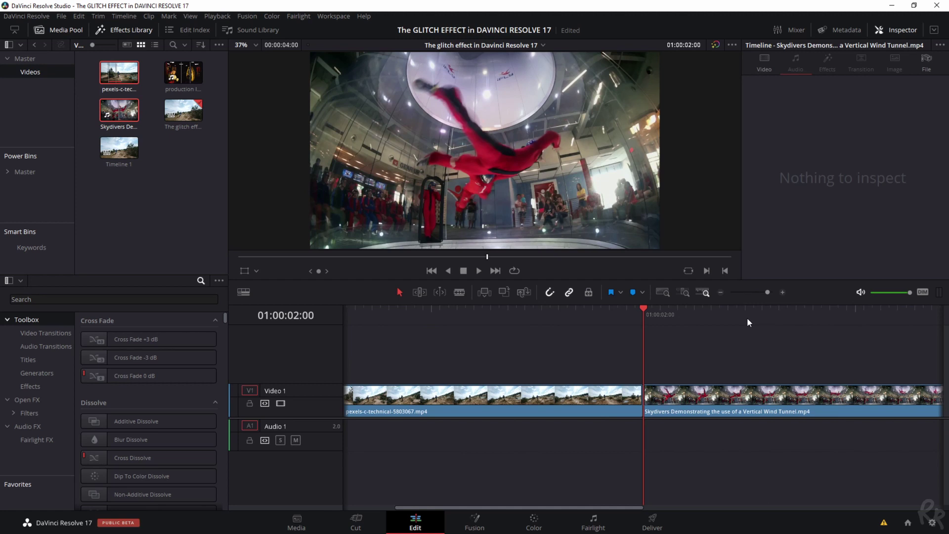
{"action": "key", "text": "Left"}
{"action": "key", "text": "Left"}
{"action": "key", "text": "Left"}
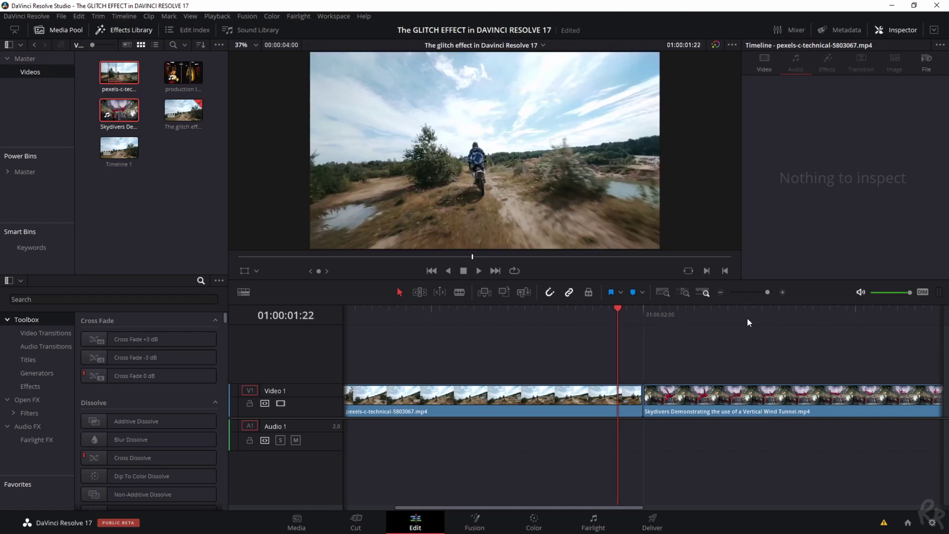
{"action": "key", "text": "Left"}
{"action": "key", "text": "b"}
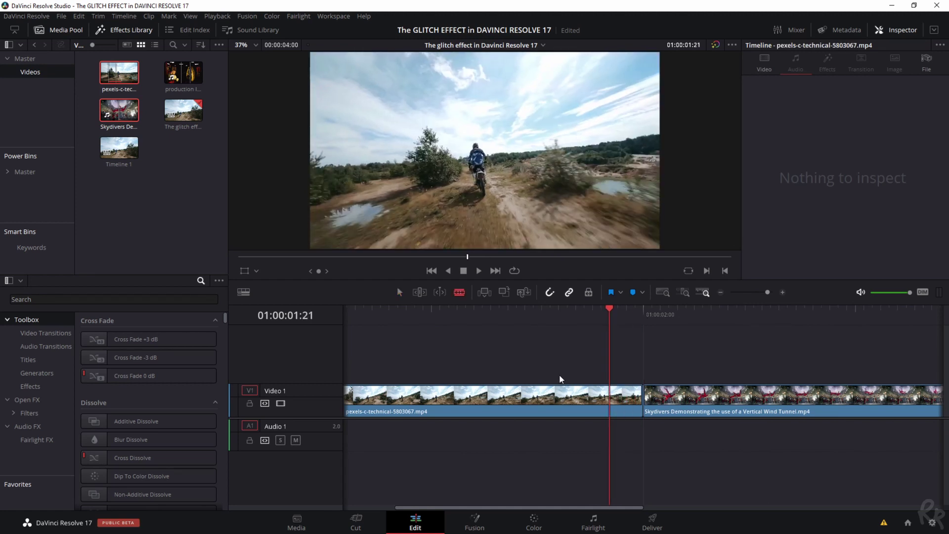
{"action": "left_click", "coordinate": [612, 390]}
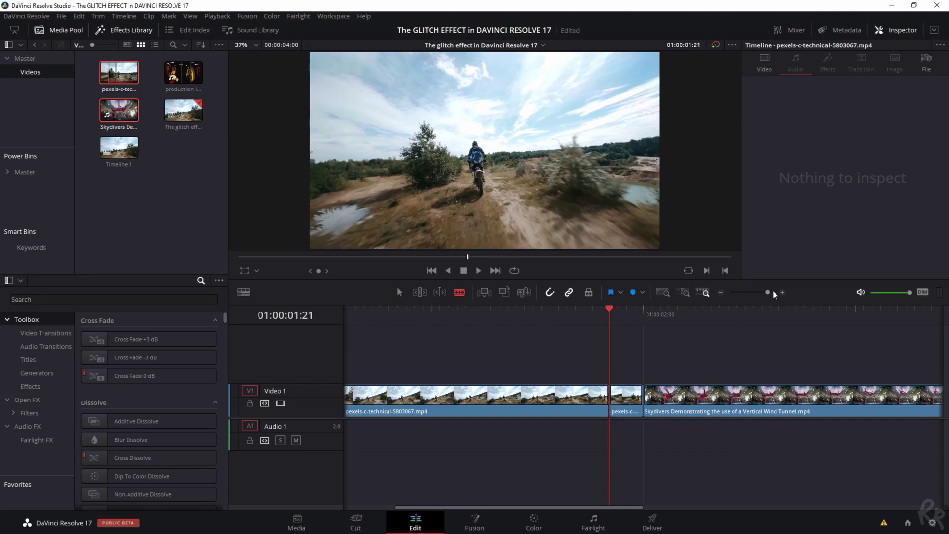
{"action": "key", "text": "Left"}
{"action": "key", "text": "Left"}
{"action": "key", "text": "Left"}
{"action": "key", "text": "Left"}
{"action": "left_click", "coordinate": [577, 402]}
{"action": "key", "text": "Left"}
{"action": "key", "text": "Left"}
{"action": "key", "text": "Left"}
{"action": "key", "text": "Left"}
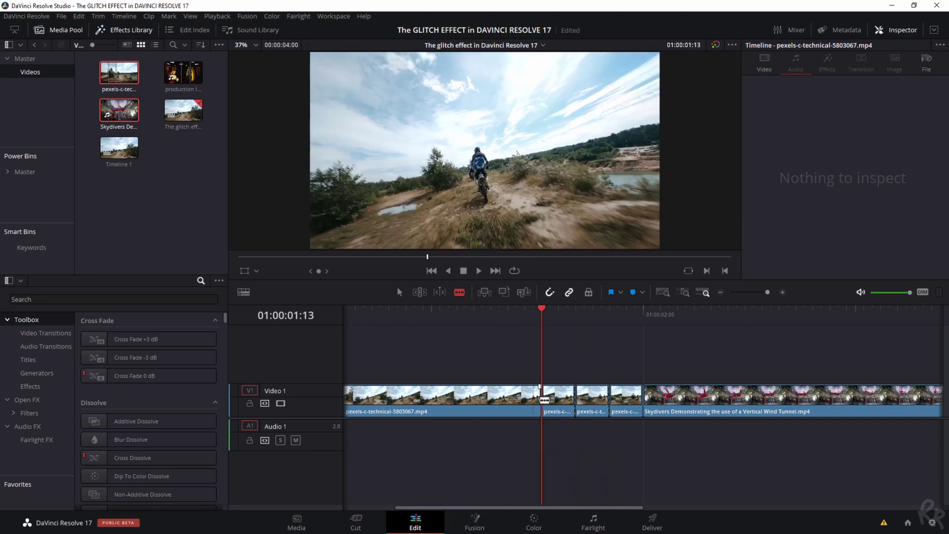
{"action": "key", "text": "Left"}
{"action": "key", "text": "Left"}
{"action": "key", "text": "Left"}
{"action": "key", "text": "Left"}
{"action": "left_click", "coordinate": [508, 401]}
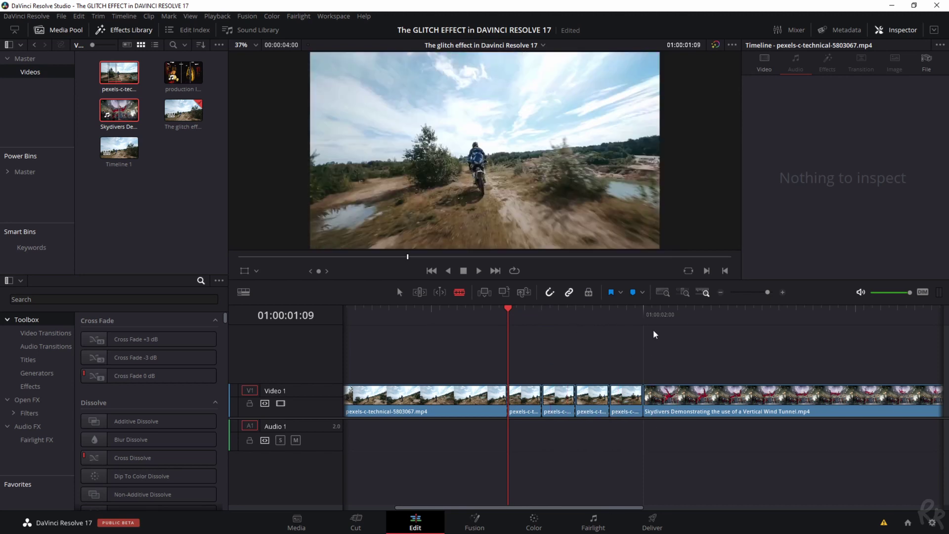
Split the skydivers clip a few frames after its start.
{"action": "left_click", "coordinate": [643, 315]}
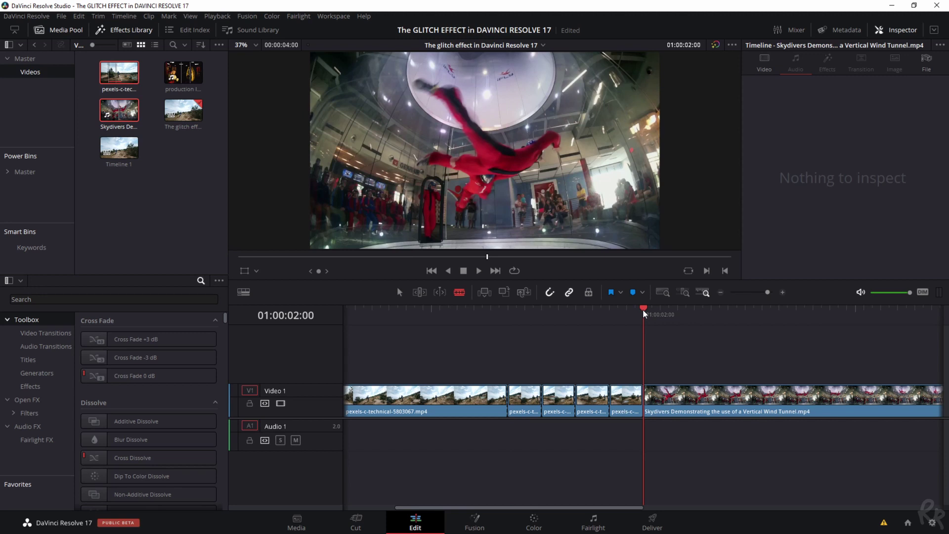
{"action": "key", "text": "space"}
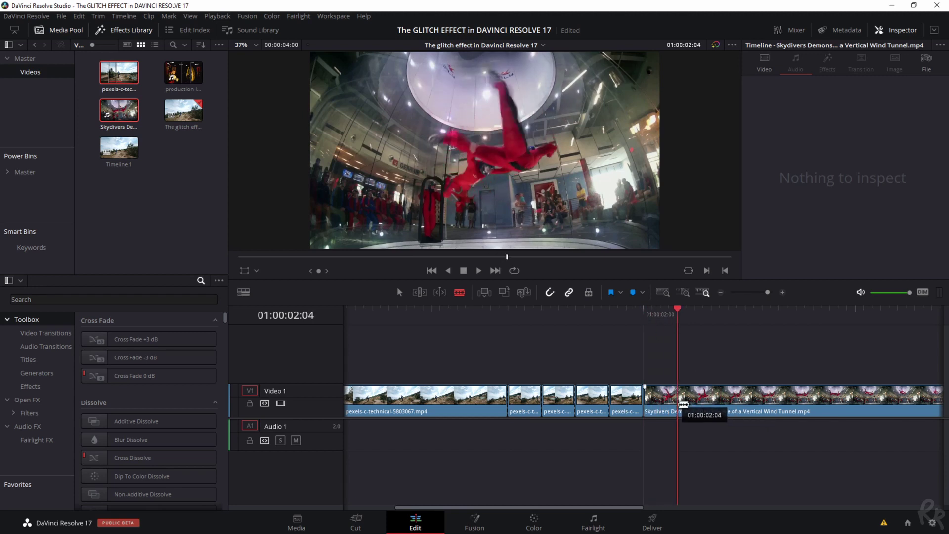
{"action": "left_click", "coordinate": [682, 403]}
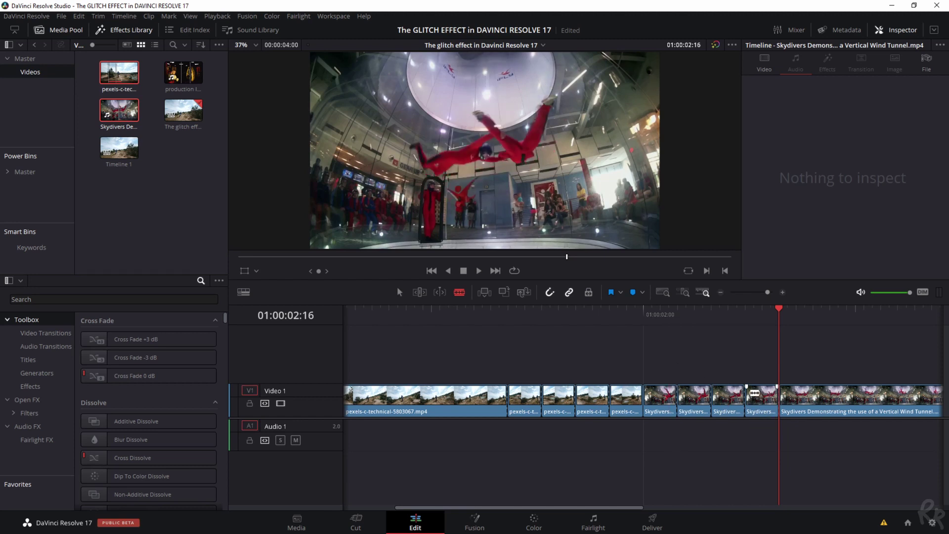
Duplicate the eight short pieces around the join onto Video 2 and Video 3.
{"action": "key", "text": "a"}
{"action": "left_click_drag", "start_coordinate": [756, 366], "coordinate": [530, 346]}
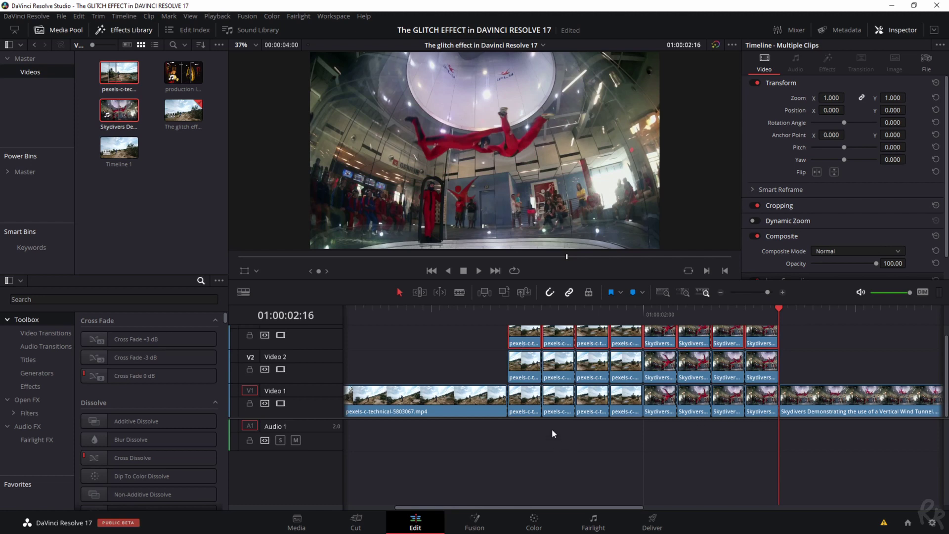
{"action": "left_click", "coordinate": [583, 448]}
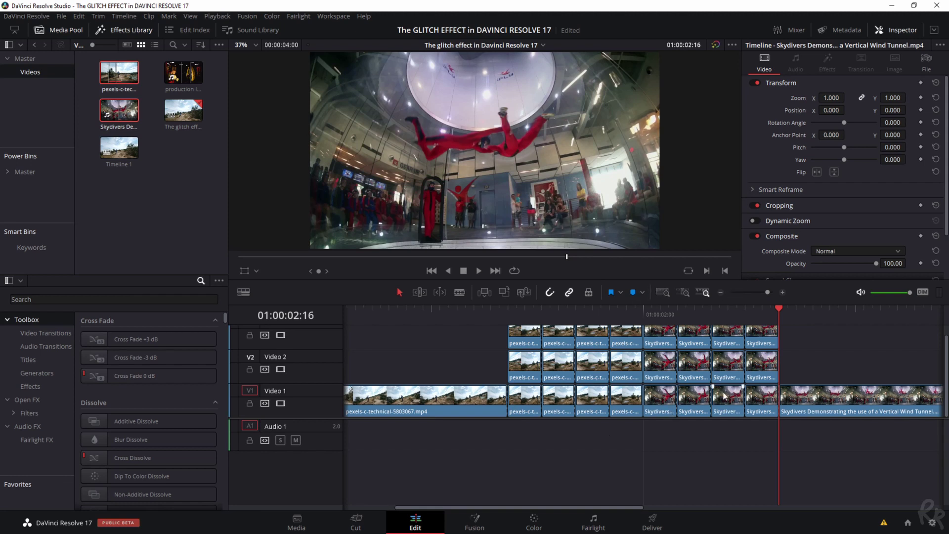
{"action": "left_click", "coordinate": [551, 311]}
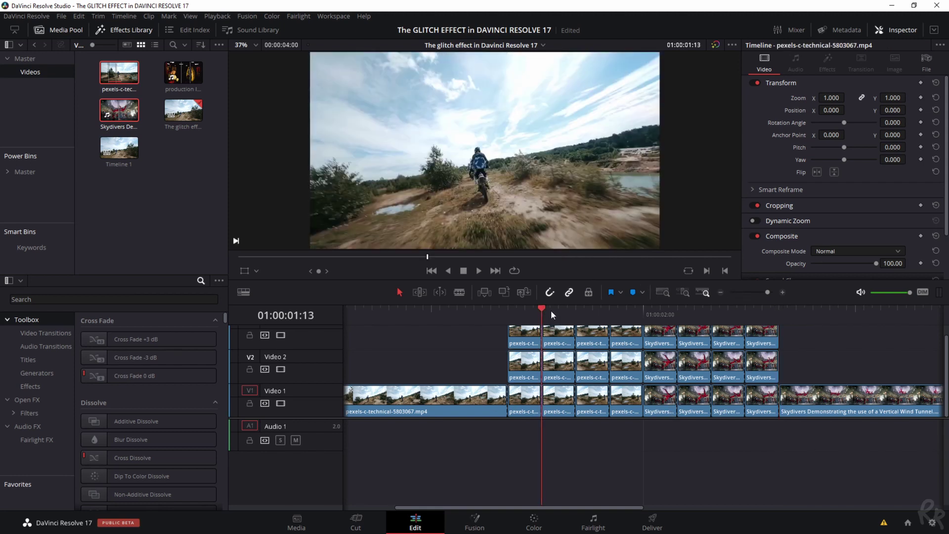
On the Color page, select the Video 3 copy of the motorbike piece (clip 07).
{"action": "left_click", "coordinate": [560, 340]}
{"action": "left_click", "coordinate": [533, 520]}
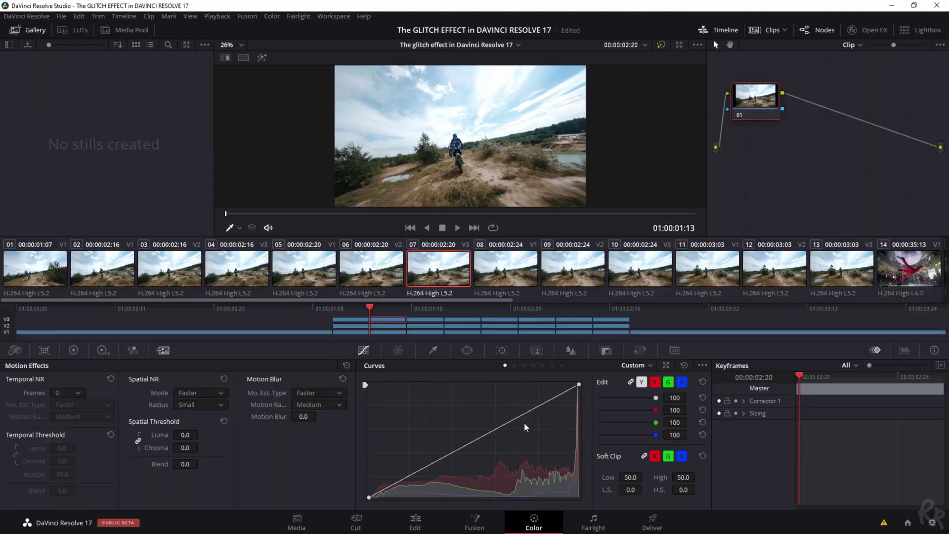
{"action": "left_click", "coordinate": [395, 327]}
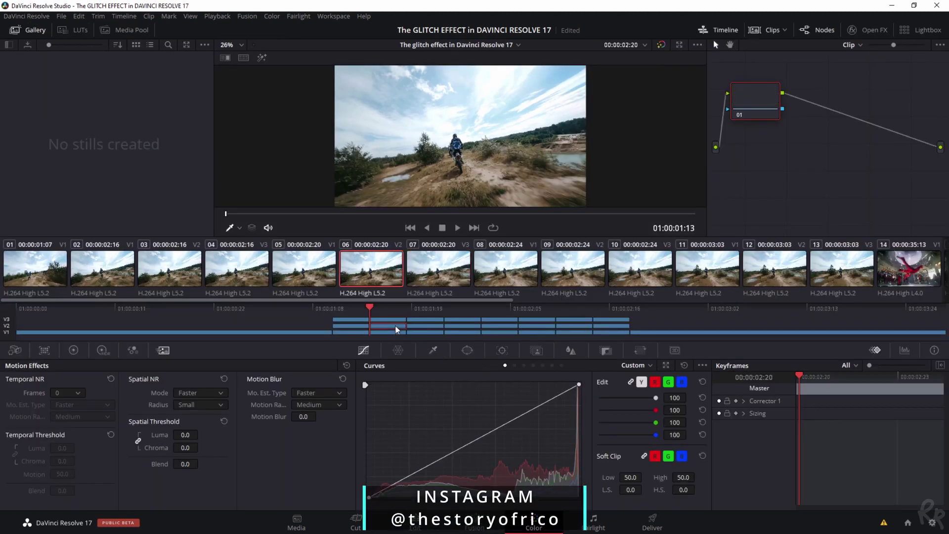
{"action": "left_click", "coordinate": [376, 320]}
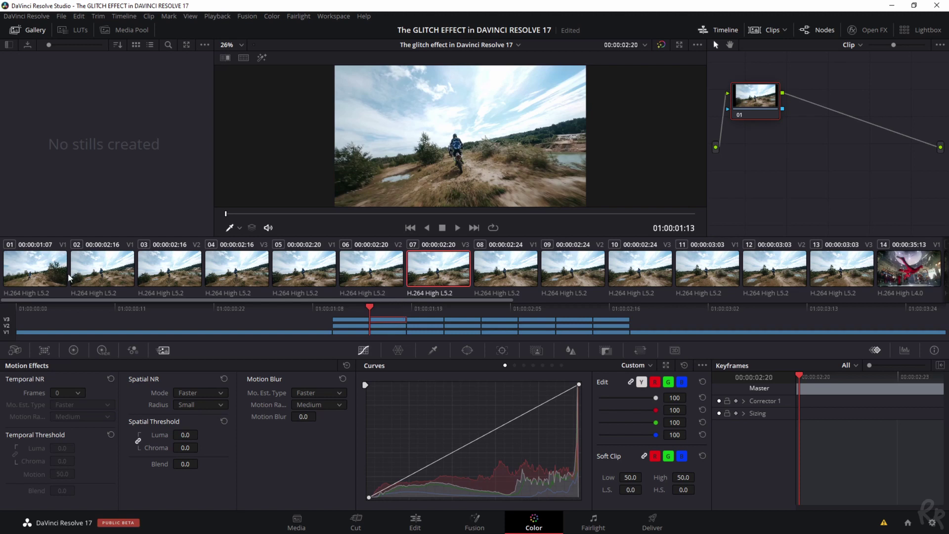
{"action": "left_click", "coordinate": [383, 330]}
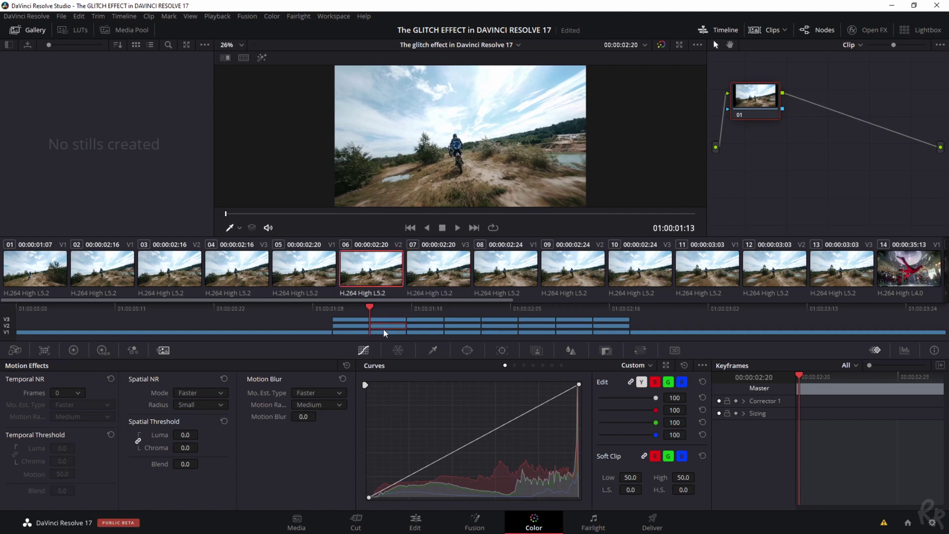
{"action": "left_click", "coordinate": [385, 332]}
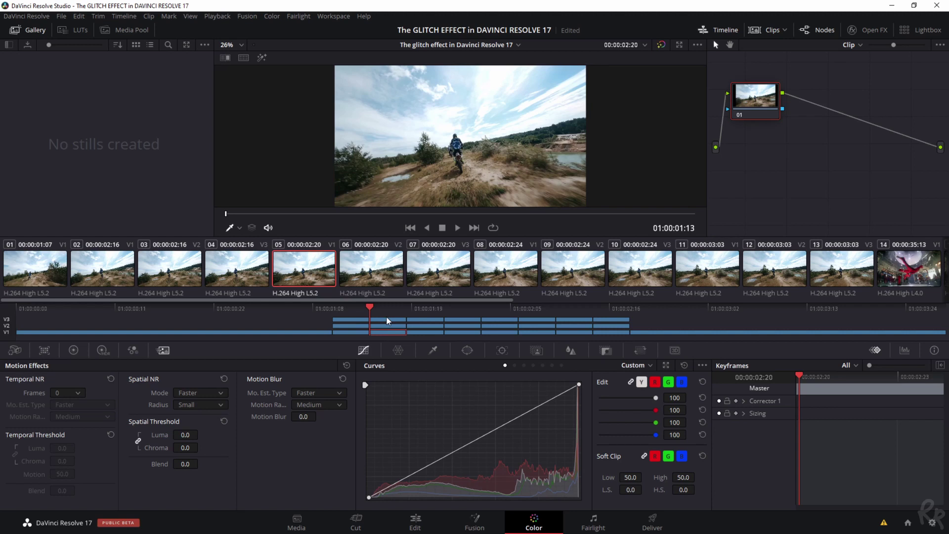
{"action": "left_click", "coordinate": [387, 320]}
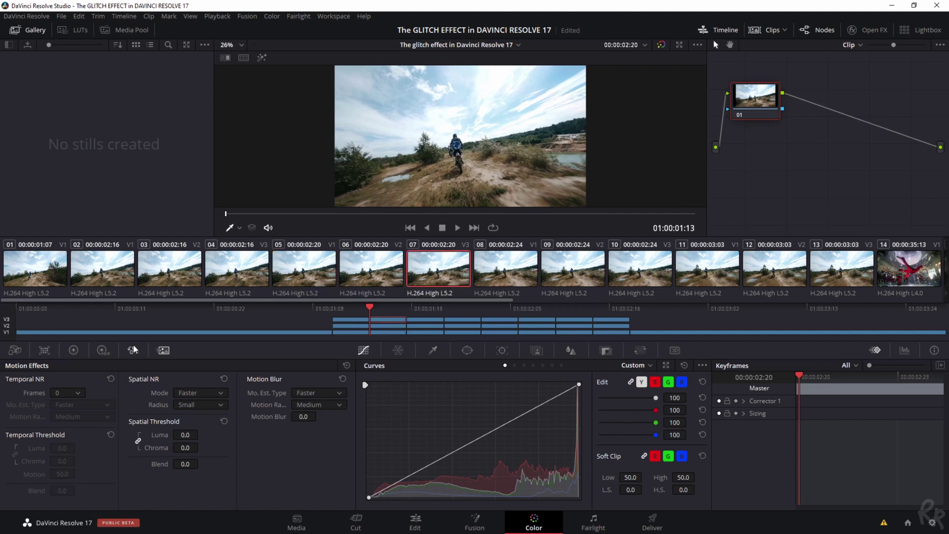
In the RGB Mixer, drop the non-red output values to about -2.00.
{"action": "left_click", "coordinate": [133, 350]}
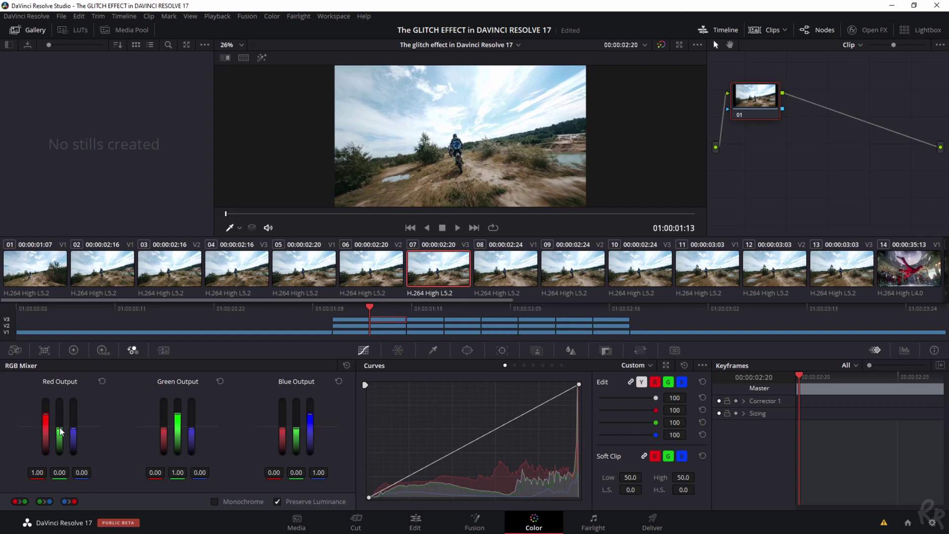
{"action": "left_click_drag", "start_coordinate": [60, 431], "coordinate": [82, 446]}
{"action": "left_click_drag", "start_coordinate": [165, 439], "coordinate": [161, 454]}
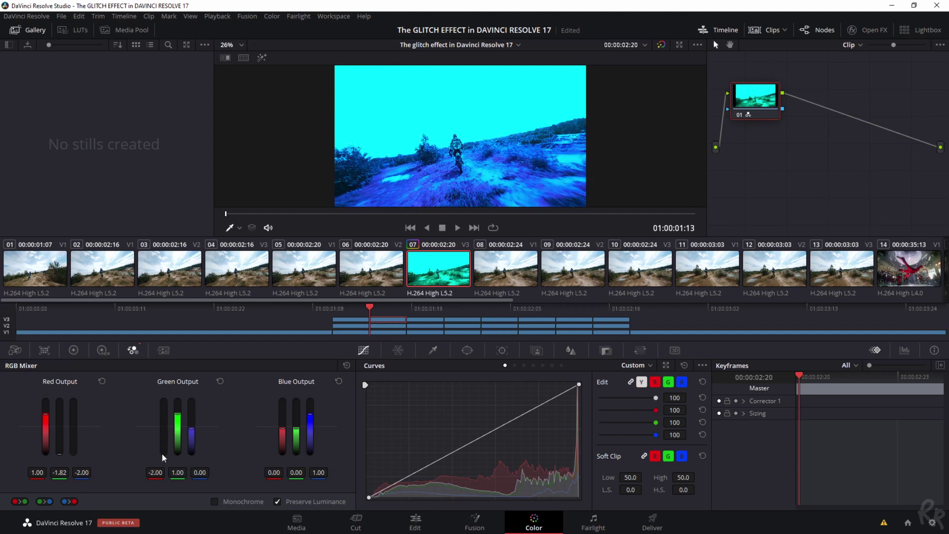
{"action": "left_click_drag", "start_coordinate": [179, 420], "coordinate": [208, 435]}
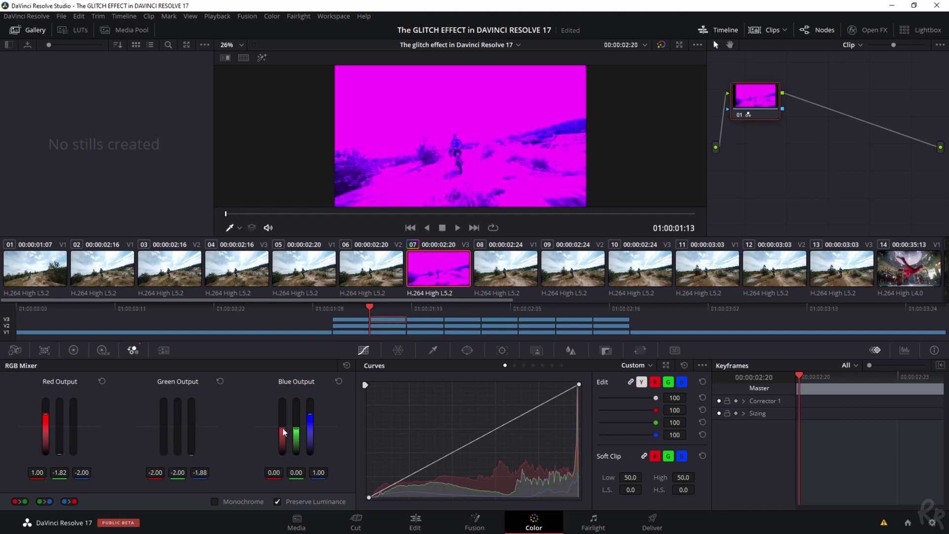
{"action": "left_click_drag", "start_coordinate": [283, 429], "coordinate": [312, 437]}
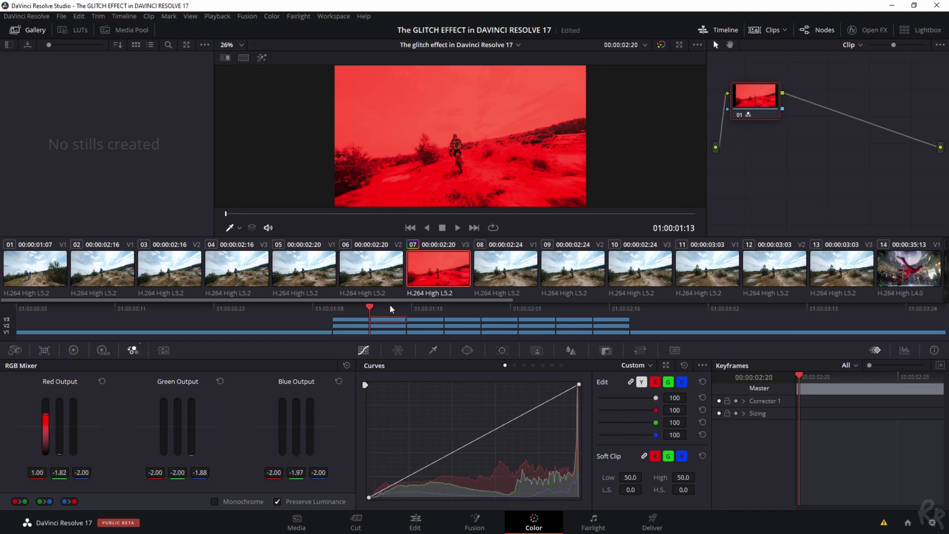
Turn the Video 2 motorbike piece pure green by draining its red and blue channels.
{"action": "left_click", "coordinate": [375, 327]}
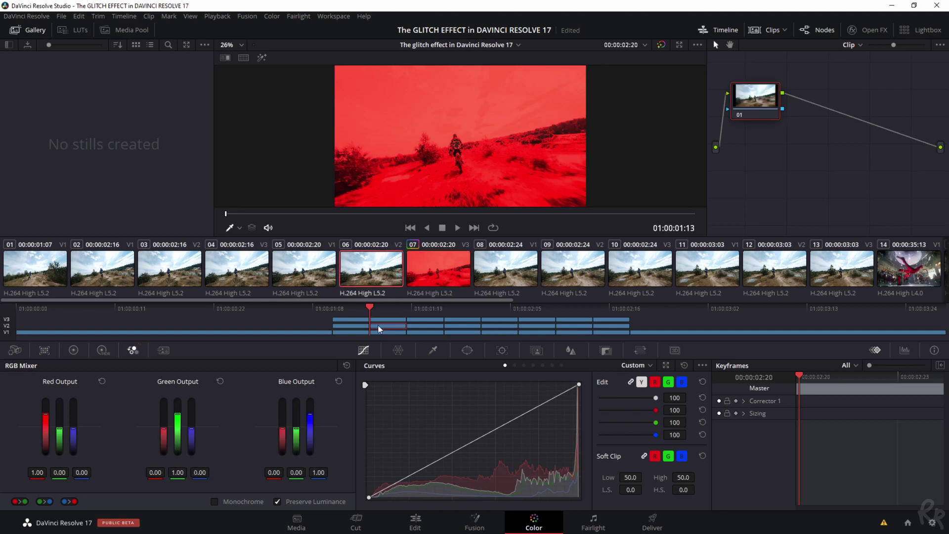
{"action": "left_click_drag", "start_coordinate": [44, 421], "coordinate": [74, 455]}
{"action": "left_click_drag", "start_coordinate": [309, 419], "coordinate": [310, 454]}
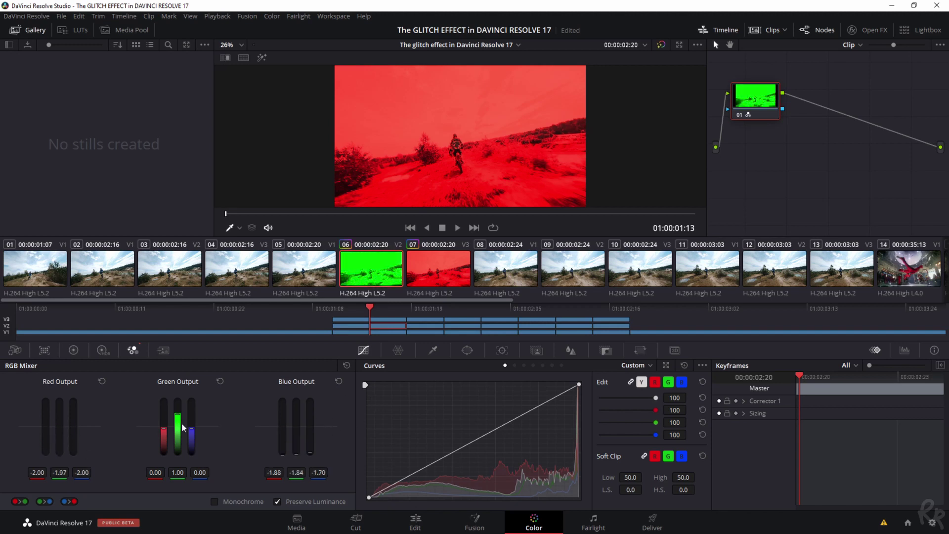
{"action": "left_click_drag", "start_coordinate": [191, 431], "coordinate": [164, 454]}
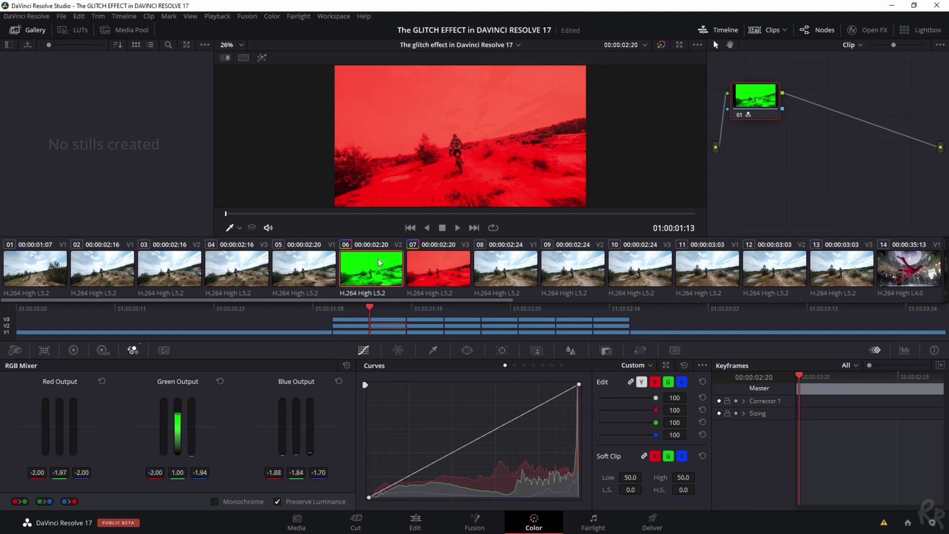
Review the Video 1, Video 2 and Video 3 pieces' colour tints.
{"action": "left_click", "coordinate": [392, 333]}
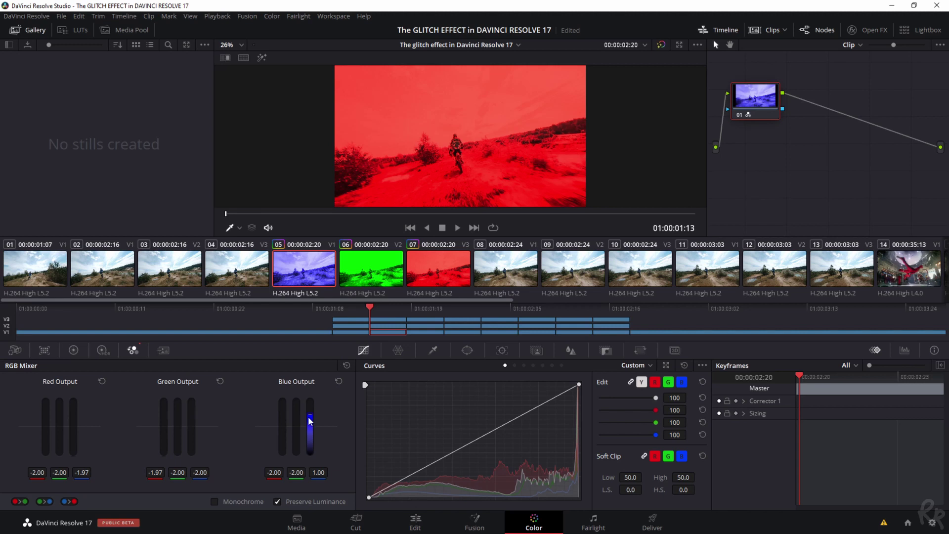
{"action": "left_click", "coordinate": [391, 326]}
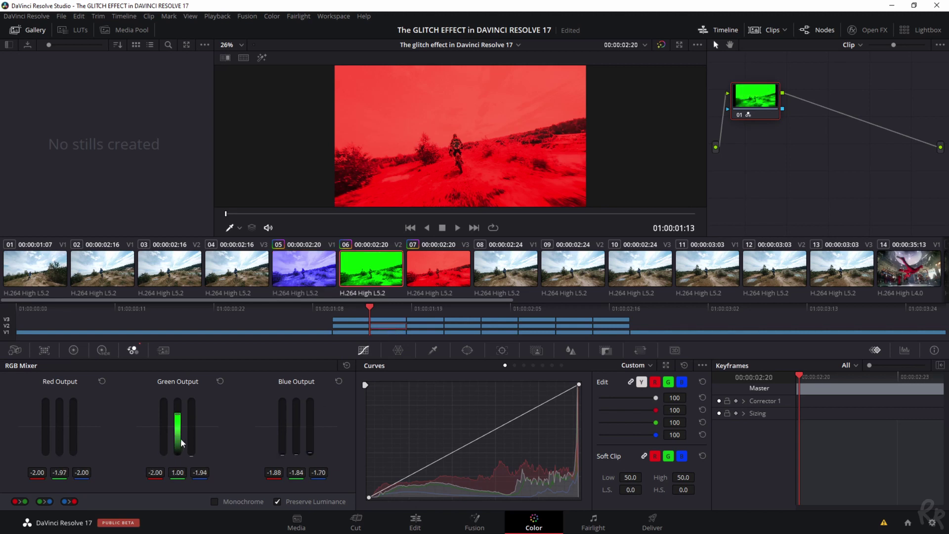
{"action": "left_click", "coordinate": [399, 320]}
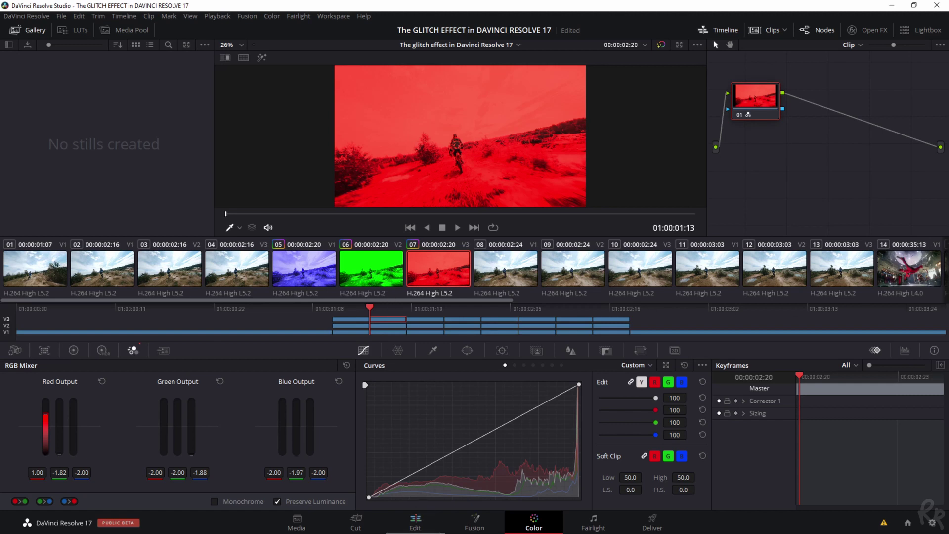
On the Edit page, set the red Video 3 piece to zoom 1.05, Position X -16, opacity about 26.
{"action": "left_click", "coordinate": [410, 524]}
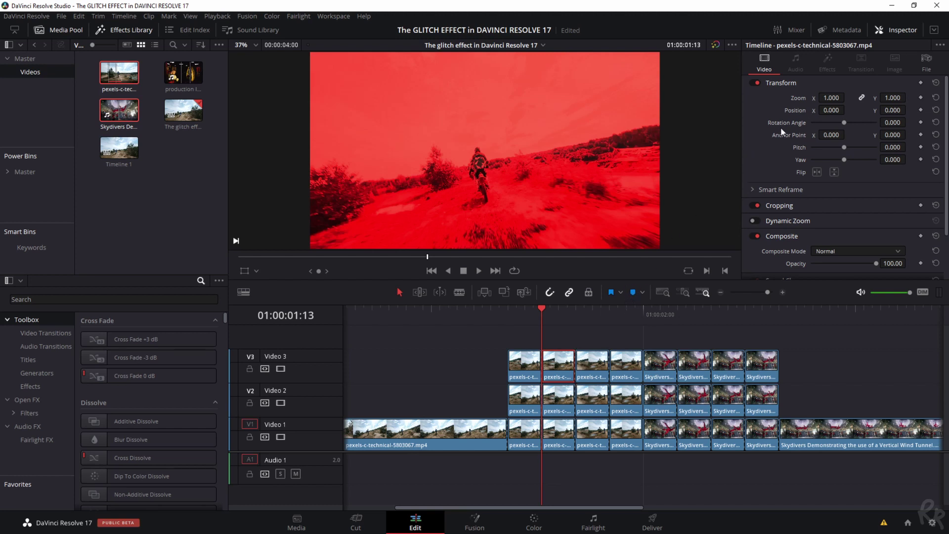
{"action": "left_click", "coordinate": [831, 97]}
{"action": "key", "text": "BackSpace"}
{"action": "key", "text": "BackSpace"}
{"action": "key", "text": "BackSpace"}
{"action": "type", "text": "05"}
{"action": "key", "text": "Return"}
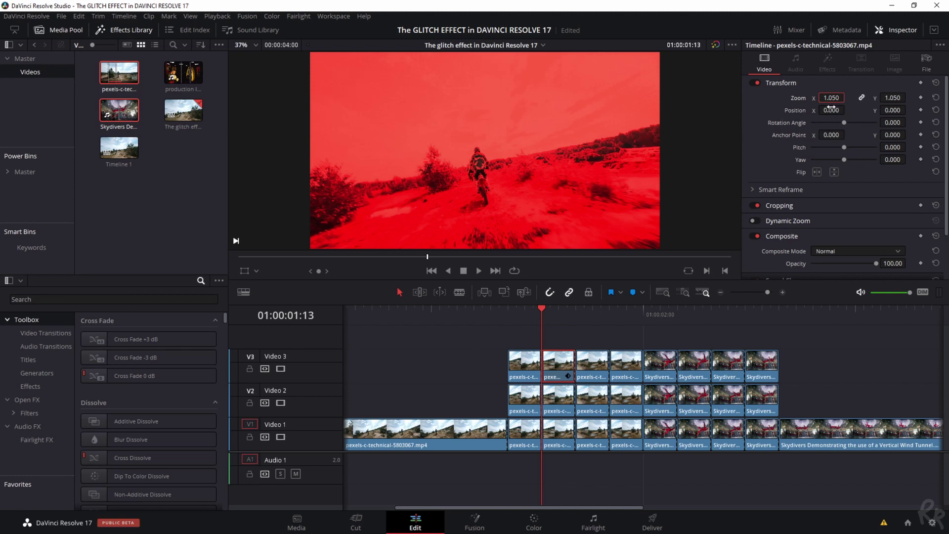
{"action": "left_click_drag", "start_coordinate": [839, 110], "coordinate": [863, 108]}
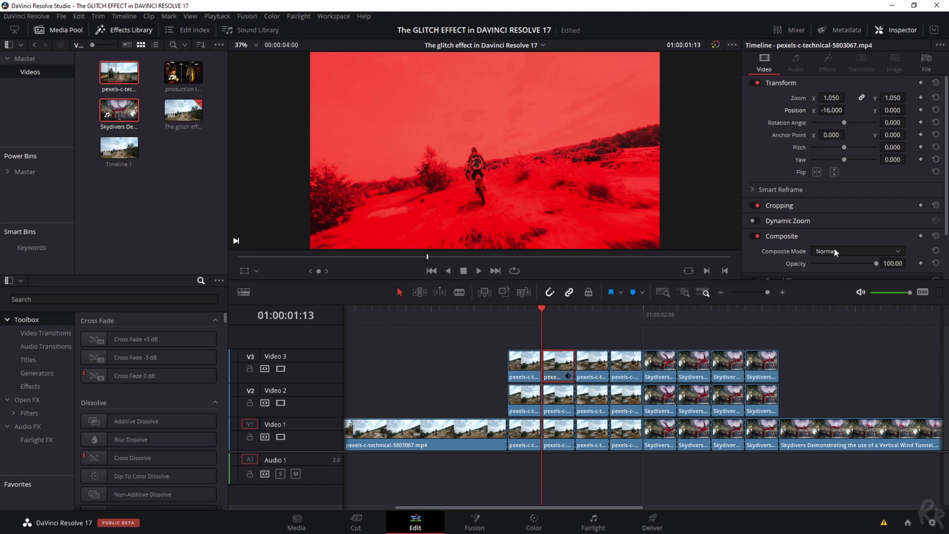
{"action": "left_click_drag", "start_coordinate": [873, 262], "coordinate": [829, 263]}
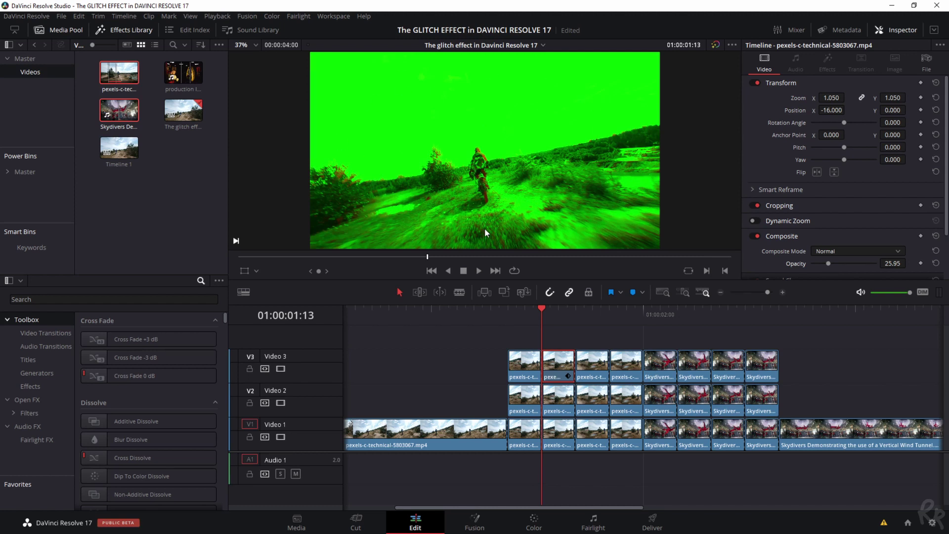
Set the green Video 2 piece to Position X 16, zoom 1.05 and about 25% opacity.
{"action": "left_click", "coordinate": [553, 405]}
{"action": "left_click_drag", "start_coordinate": [827, 110], "coordinate": [826, 110]}
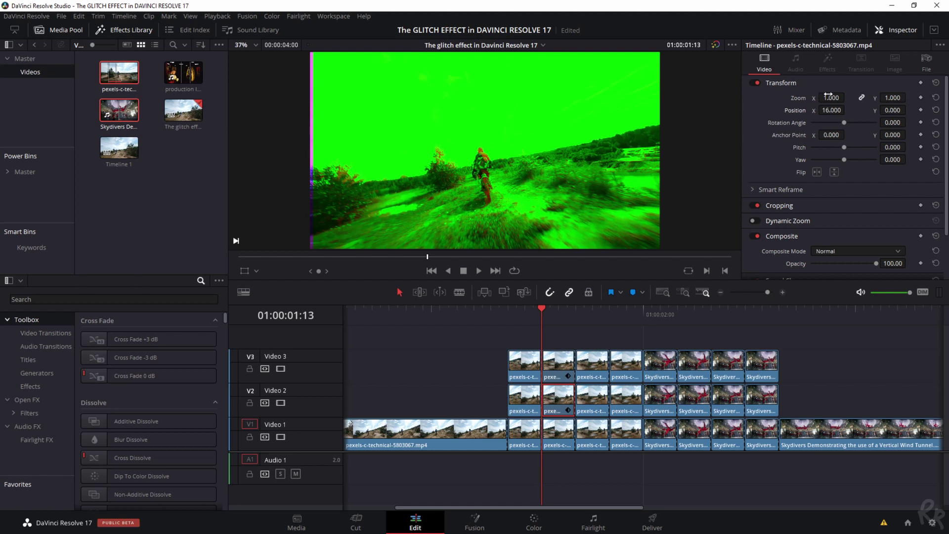
{"action": "left_click_drag", "start_coordinate": [827, 96], "coordinate": [827, 212]}
Set the Video 1 piece to zoom 1.05 and Position X -18.
{"action": "scroll", "coordinate": [862, 216], "scroll_direction": "down", "scroll_amount": 2}
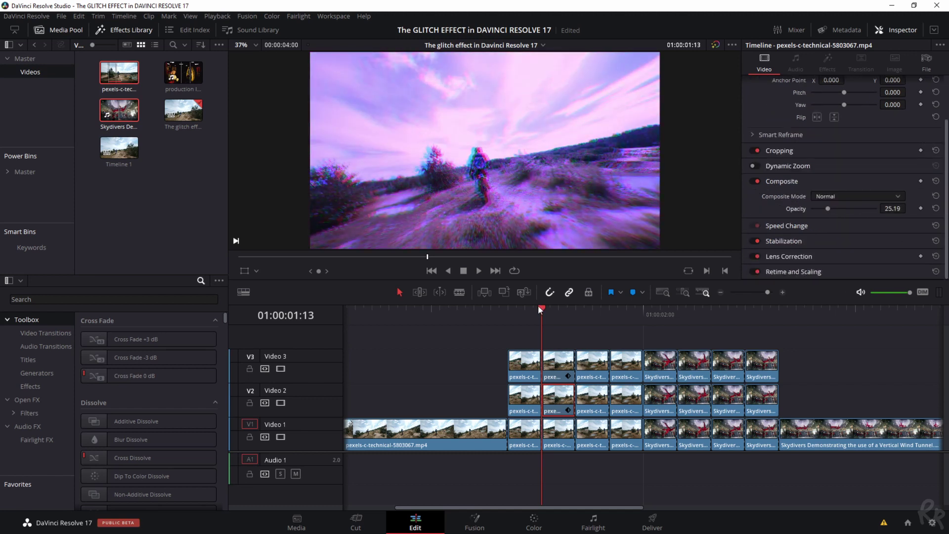
{"action": "left_click", "coordinate": [559, 443]}
{"action": "scroll", "coordinate": [824, 154], "scroll_direction": "up", "scroll_amount": 2}
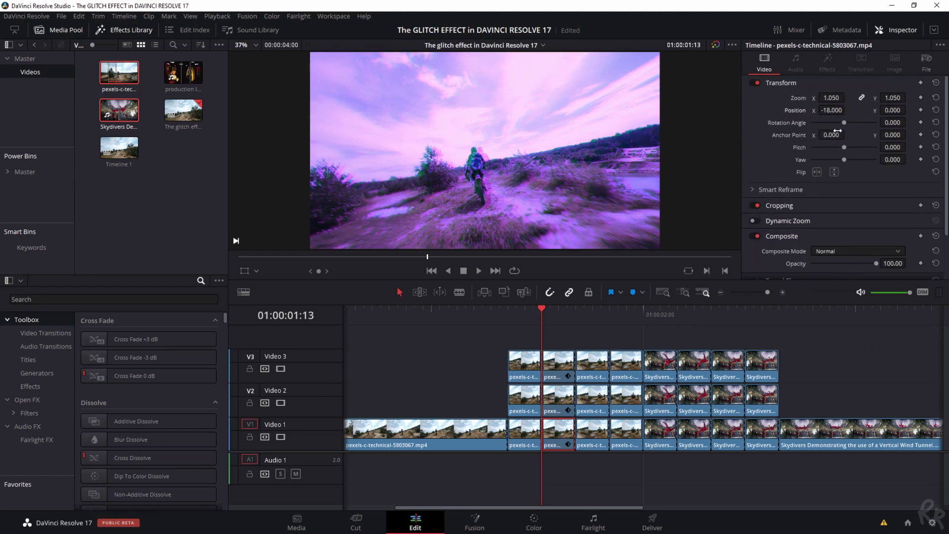
{"action": "mouse_move", "coordinate": [558, 354]}
Paste the red clip's attributes, with all video attributes ticked, onto the fourth, sixth and eighth Video 3 clips.
{"action": "right_click", "coordinate": [563, 360]}
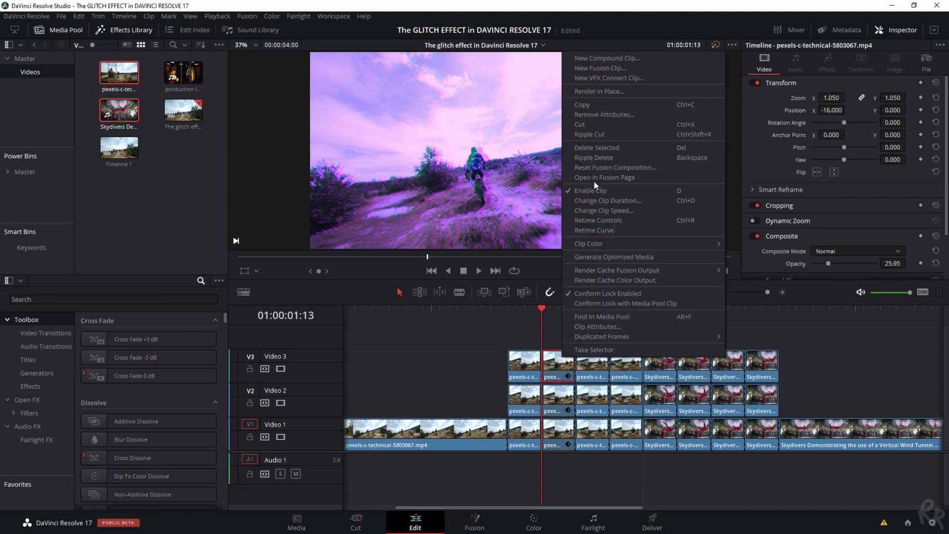
{"action": "left_click", "coordinate": [583, 105]}
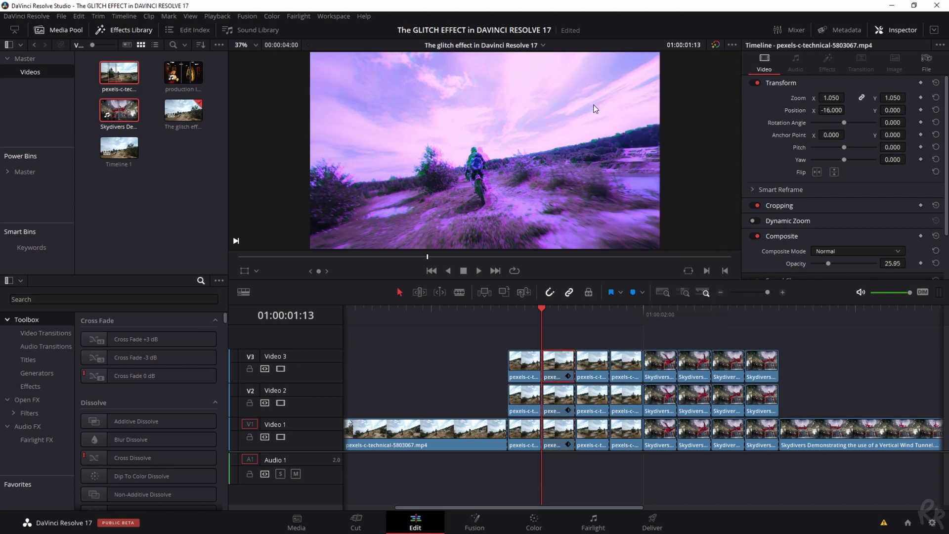
{"action": "left_click", "coordinate": [621, 368]}
{"action": "left_click", "coordinate": [699, 369], "text": "ctrl"}
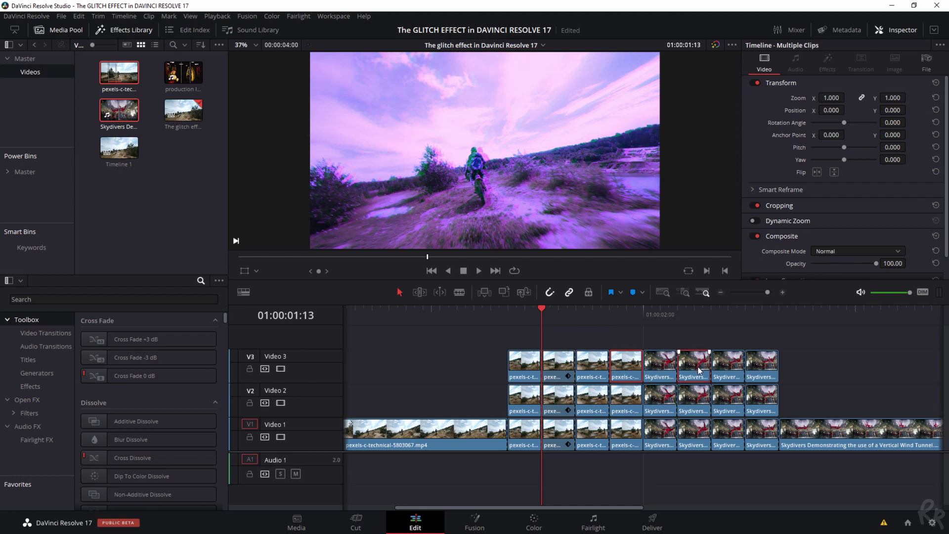
{"action": "left_click", "coordinate": [761, 361], "text": "ctrl"}
{"action": "right_click", "coordinate": [761, 362]}
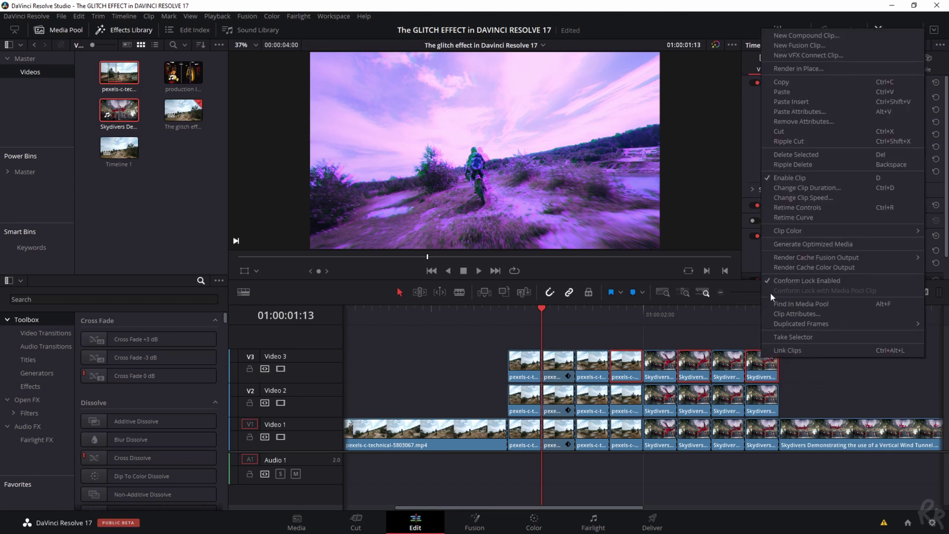
{"action": "left_click", "coordinate": [803, 109]}
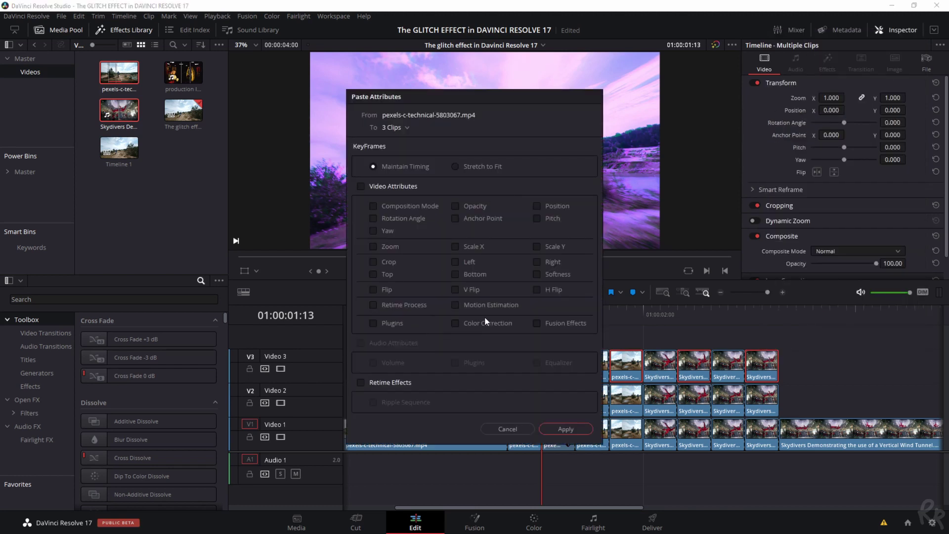
{"action": "left_click", "coordinate": [455, 324]}
{"action": "left_click", "coordinate": [361, 186]}
{"action": "left_click", "coordinate": [566, 429]}
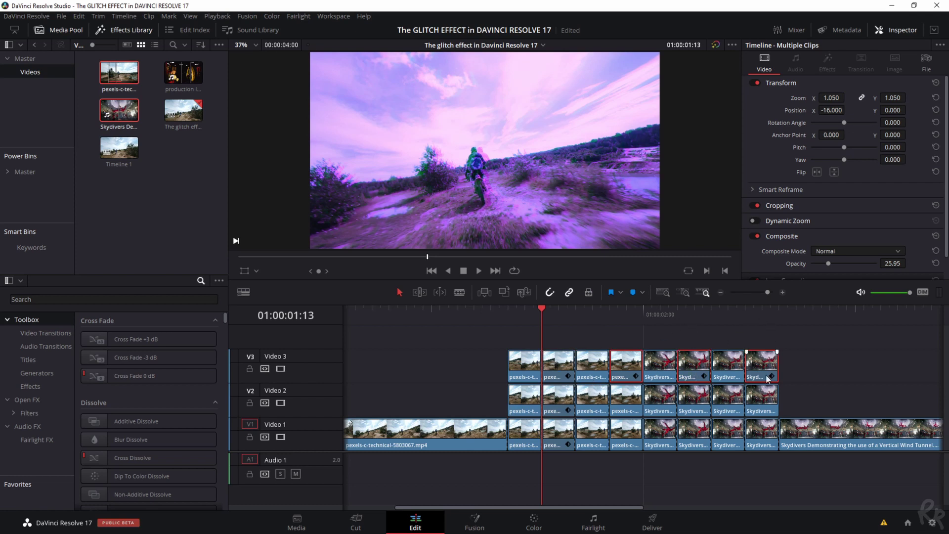
Paste the green Video 2 clip's attributes onto the fourth, sixth and eighth Video 2 clips.
{"action": "right_click", "coordinate": [558, 400]}
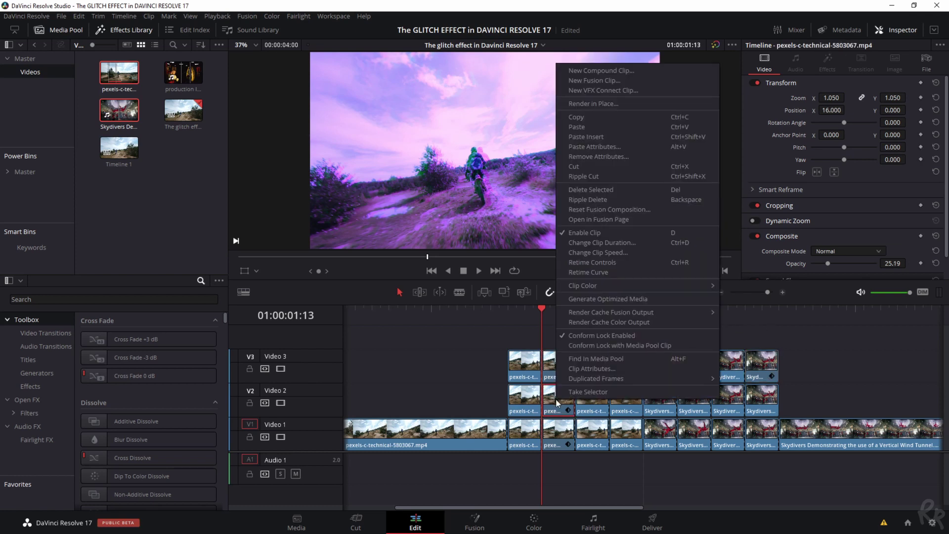
{"action": "left_click", "coordinate": [601, 119]}
{"action": "left_click", "coordinate": [625, 406]}
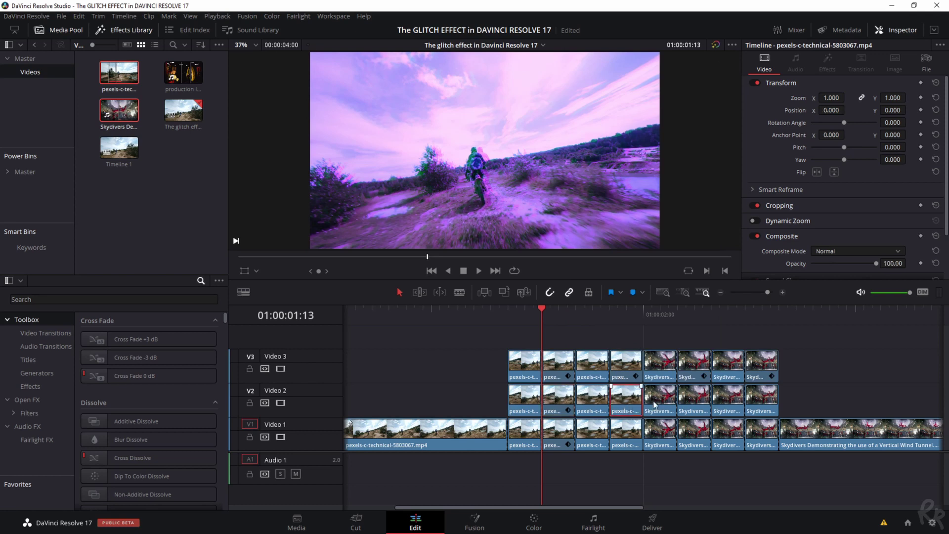
{"action": "left_click", "coordinate": [695, 402], "text": "ctrl"}
{"action": "left_click", "coordinate": [761, 399], "text": "ctrl"}
{"action": "right_click", "coordinate": [761, 398]}
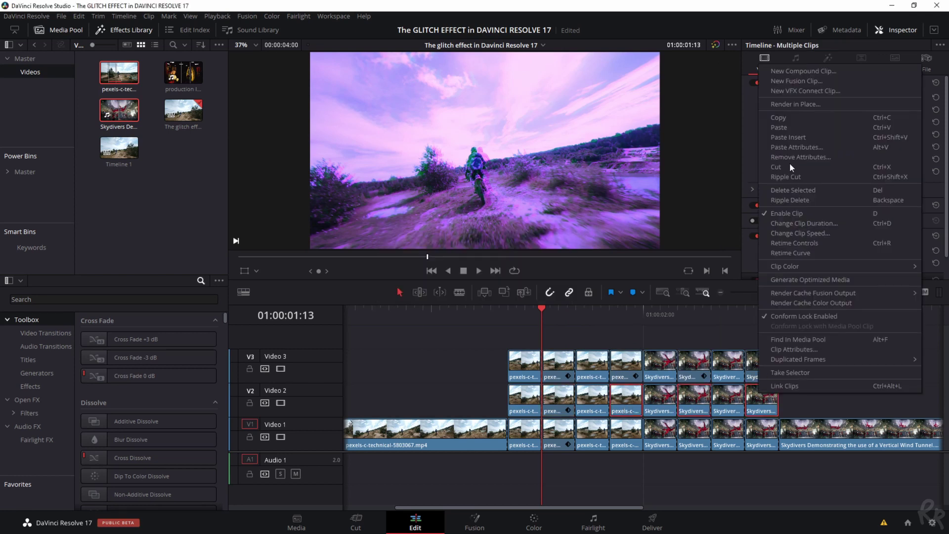
{"action": "left_click", "coordinate": [796, 146]}
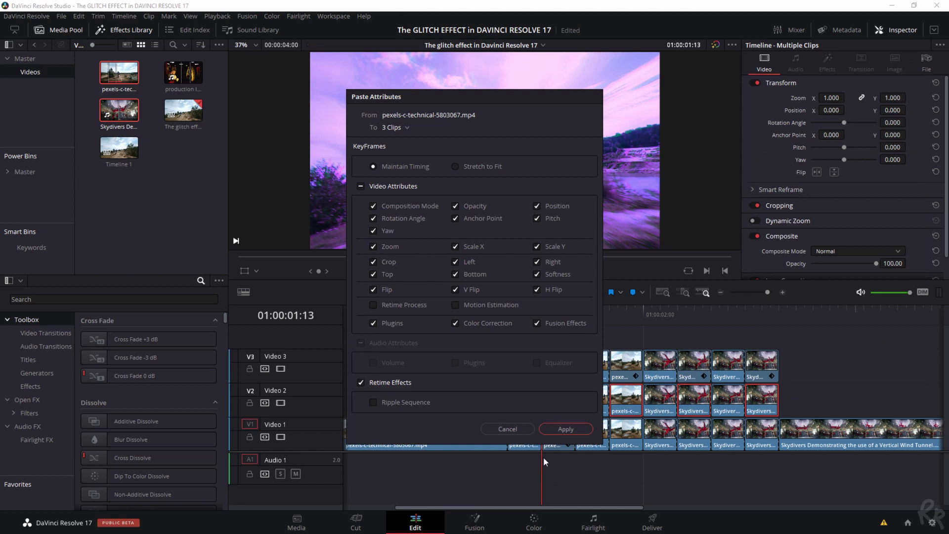
{"action": "left_click", "coordinate": [567, 429]}
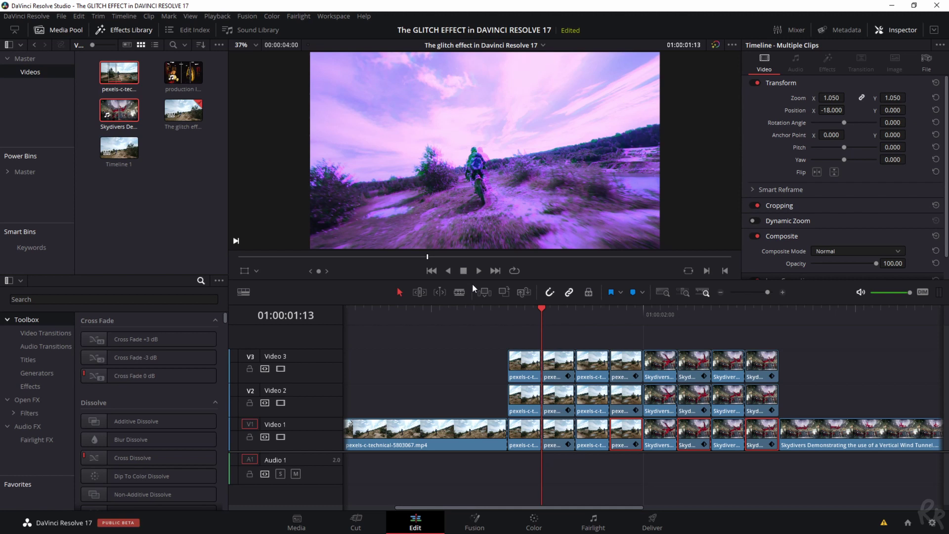
Blade Video 1–3 two frames ahead, delete the two-frame slices and close the gap.
{"action": "key", "text": "Right"}
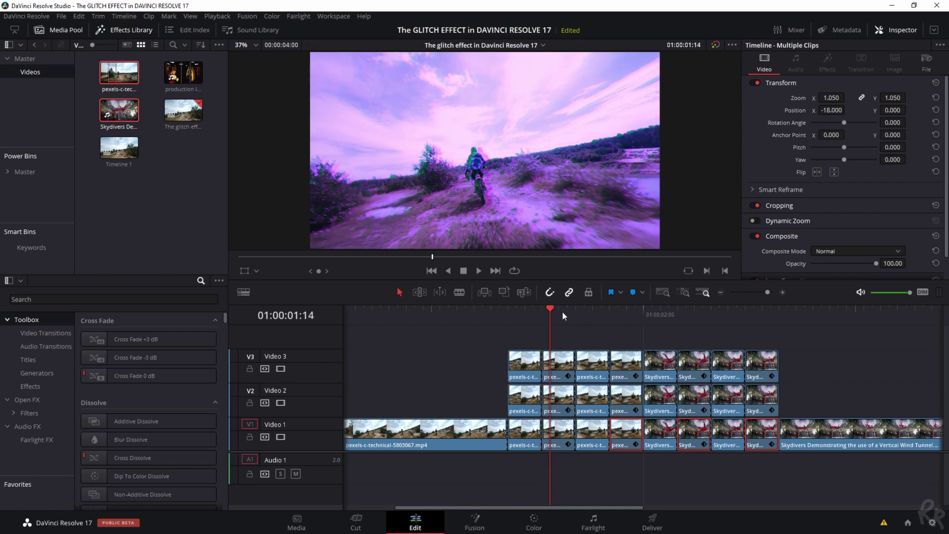
{"action": "key", "text": "Right"}
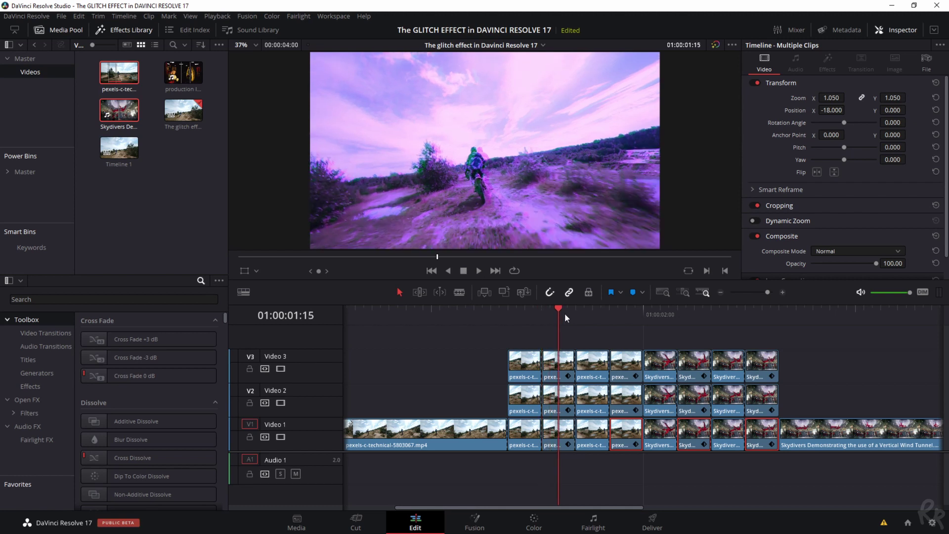
{"action": "key", "text": "b"}
{"action": "left_click", "coordinate": [558, 366]}
{"action": "left_click", "coordinate": [559, 400]}
{"action": "left_click", "coordinate": [559, 432]}
{"action": "left_click_drag", "start_coordinate": [568, 472], "coordinate": [567, 351]}
{"action": "key", "text": "Delete"}
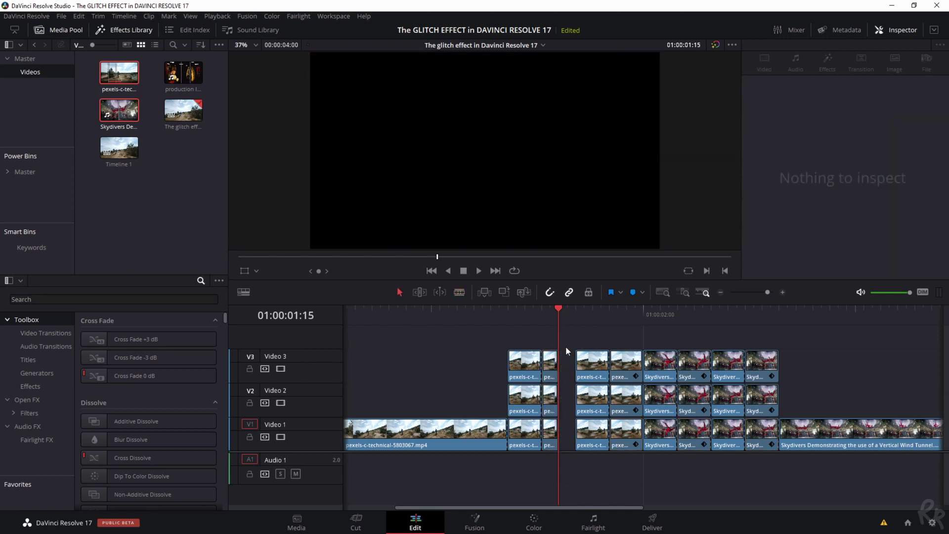
{"action": "key", "text": "Delete"}
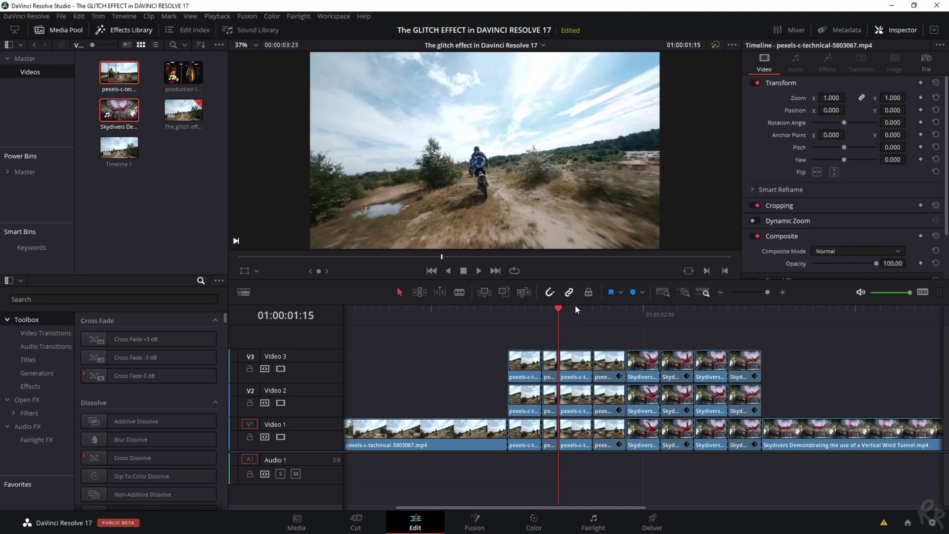
{"action": "key", "text": "Right"}
{"action": "key", "text": "Right"}
{"action": "key", "text": "Right"}
{"action": "key", "text": "Right"}
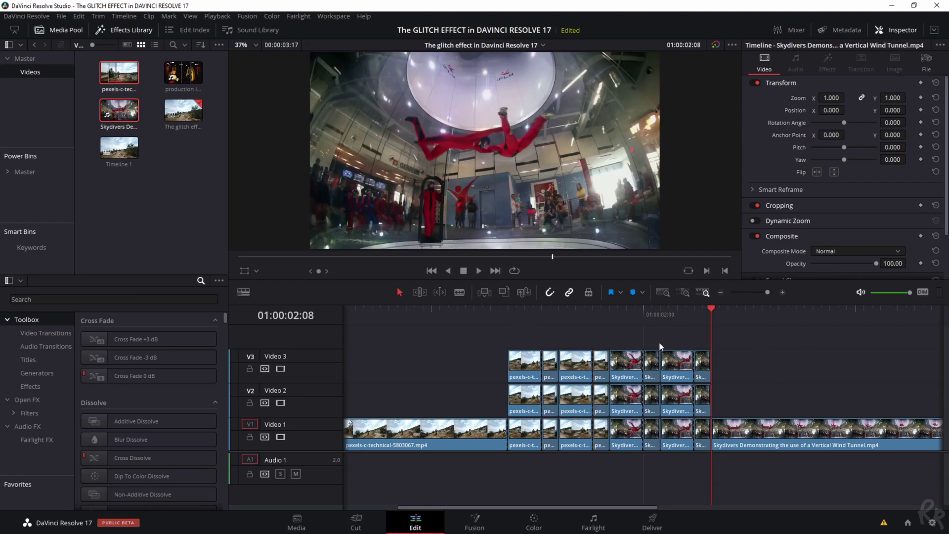
Select the stacked motorcycle and skydiving clips on all three layers and cut out more frame slices.
{"action": "scroll", "coordinate": [660, 340], "scroll_direction": "up", "scroll_amount": 2}
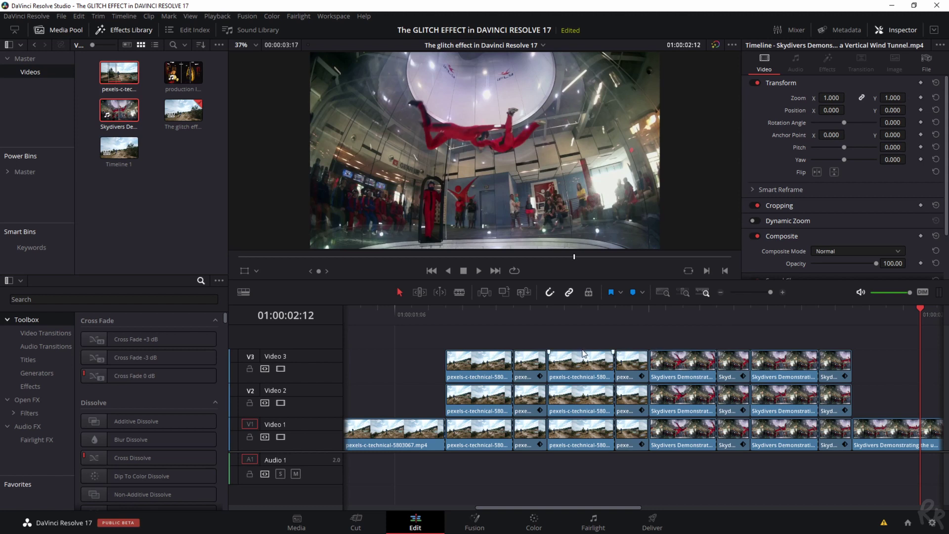
{"action": "left_click_drag", "start_coordinate": [584, 357], "coordinate": [573, 451]}
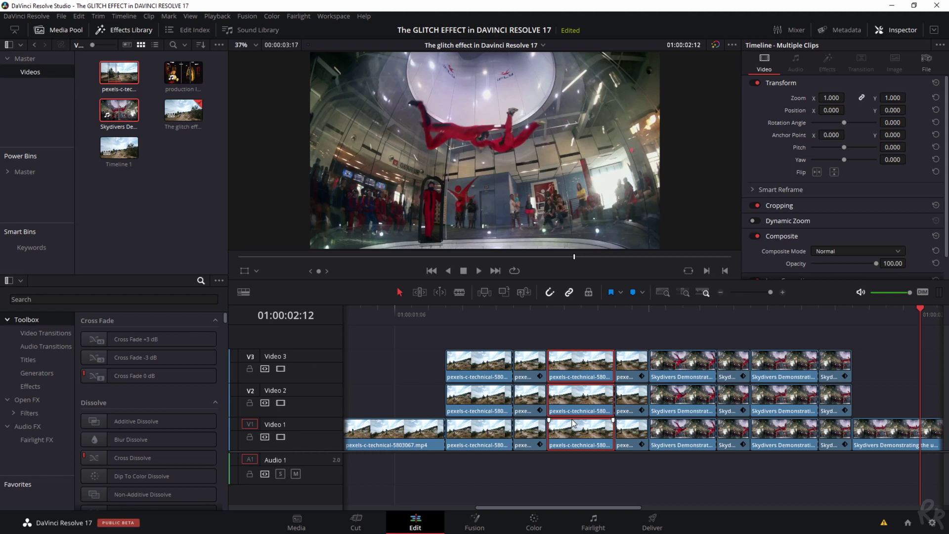
{"action": "left_click_drag", "start_coordinate": [684, 333], "coordinate": [691, 456]}
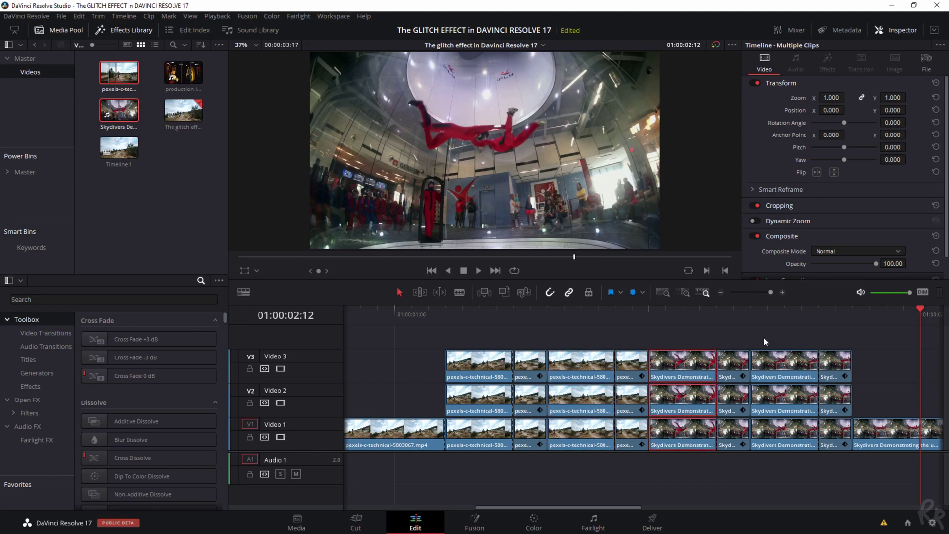
{"action": "key", "text": "ctrl+z"}
{"action": "key", "text": "ctrl+z"}
{"action": "key", "text": "ctrl+z"}
{"action": "key", "text": "ctrl+z"}
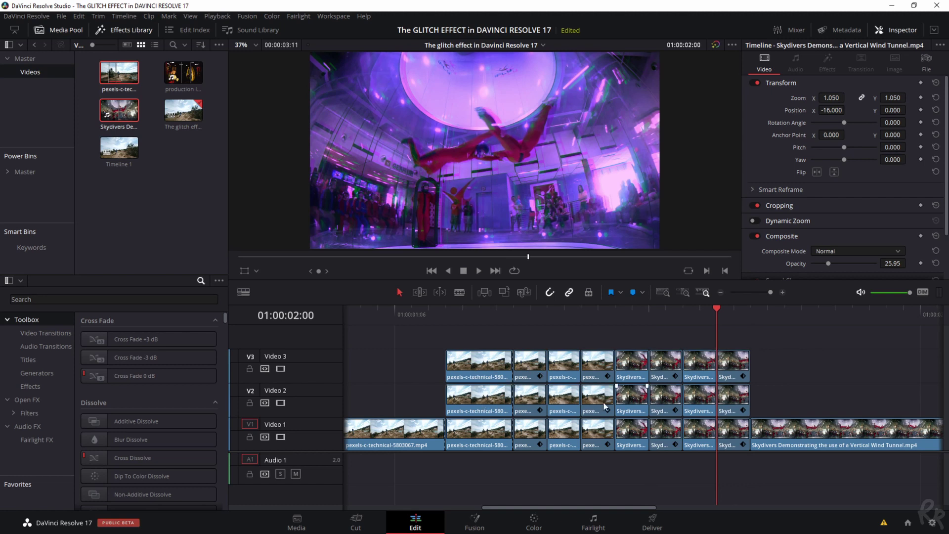
{"action": "left_click_drag", "start_coordinate": [774, 288], "coordinate": [765, 292]}
{"action": "left_click", "coordinate": [490, 321]}
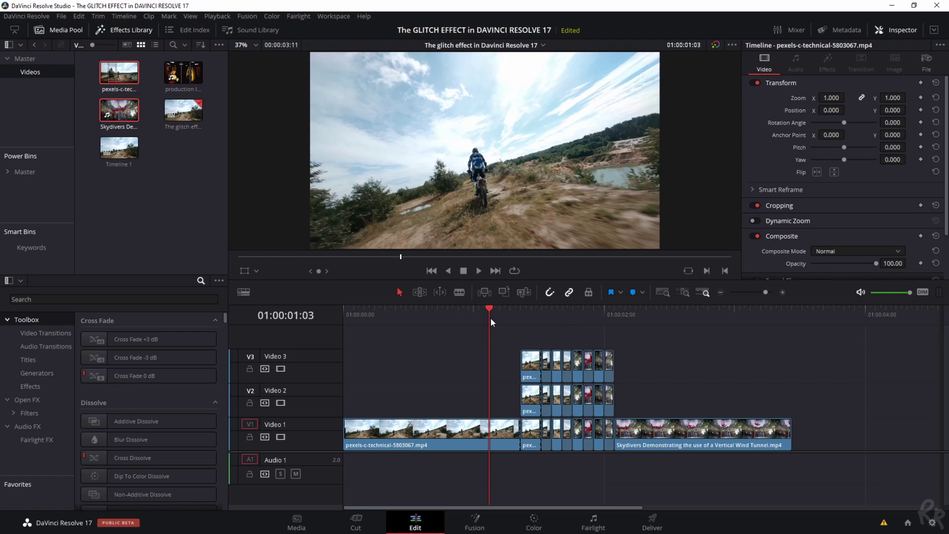